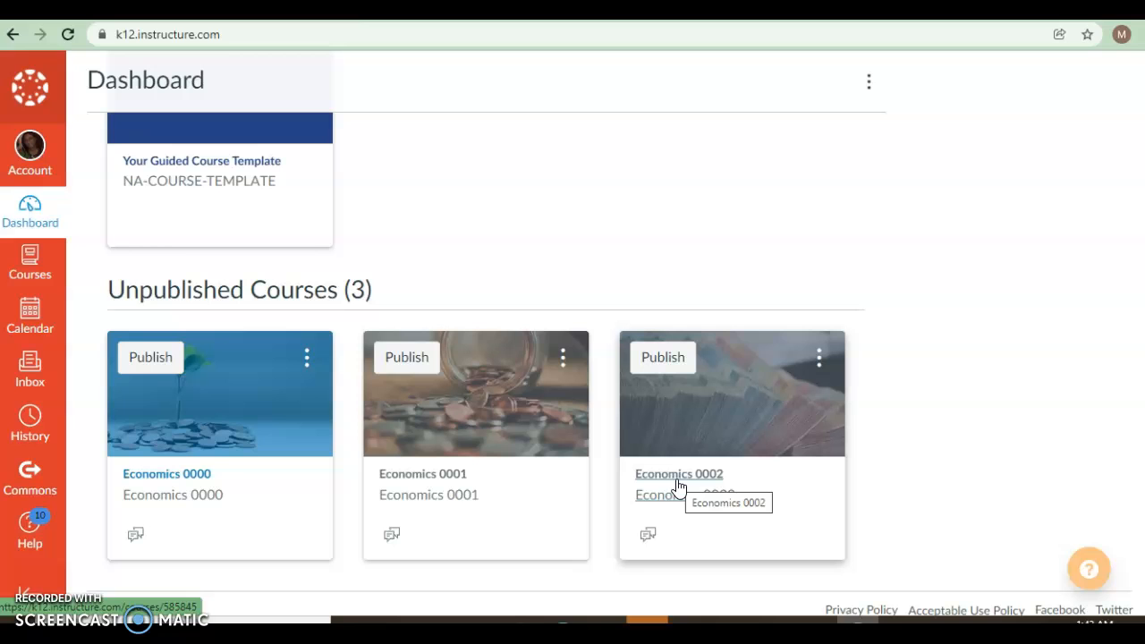
- Open the Economics 0002 course and add a module named "Characteristic of Money"
{"action": "left_click", "coordinate": [678, 485]}
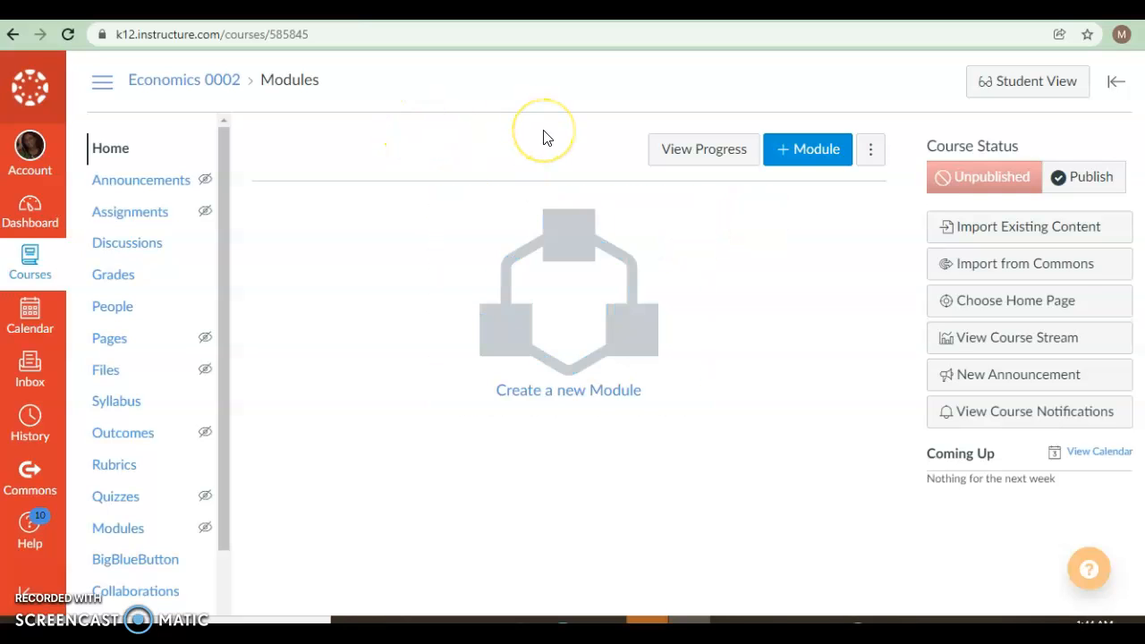
{"action": "left_click", "coordinate": [784, 157]}
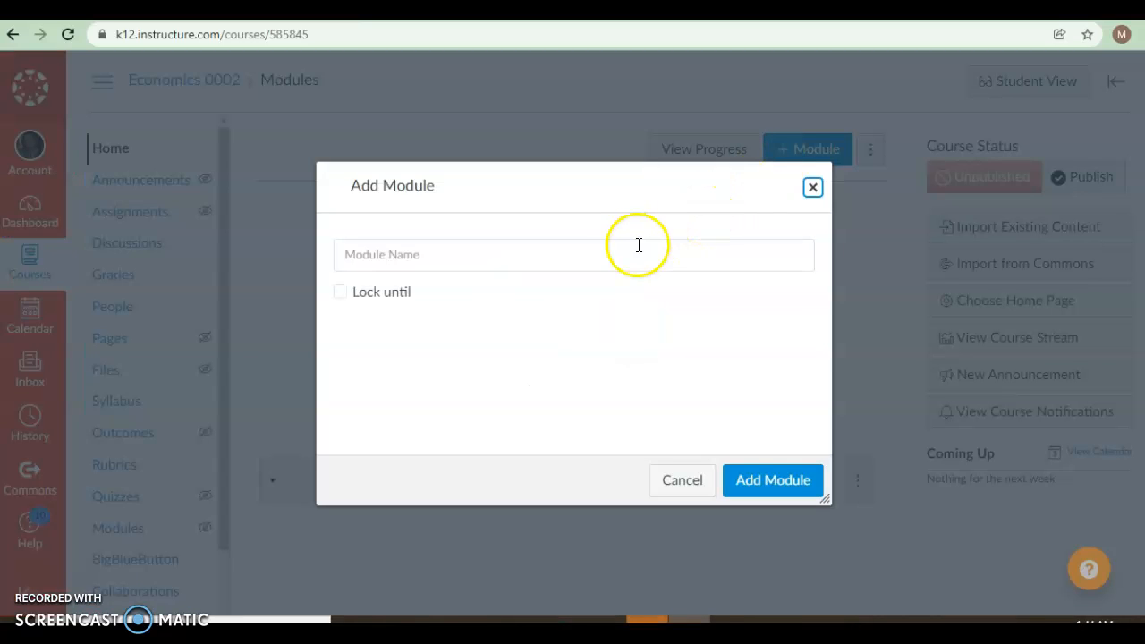
{"action": "left_click", "coordinate": [599, 252]}
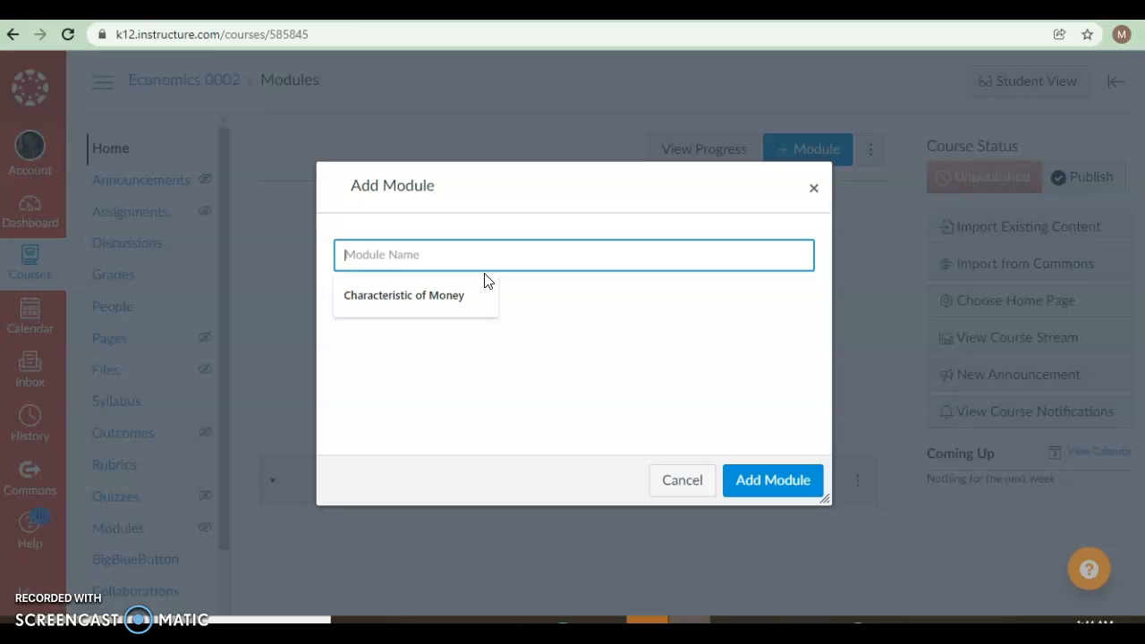
{"action": "left_click", "coordinate": [447, 297]}
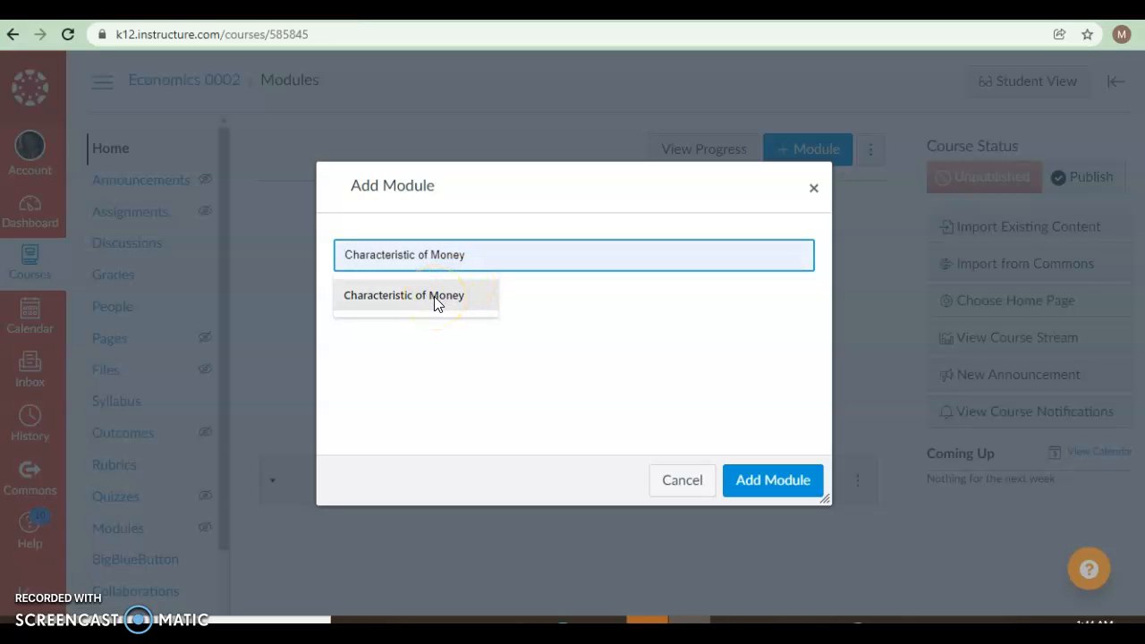
{"action": "left_click", "coordinate": [433, 296]}
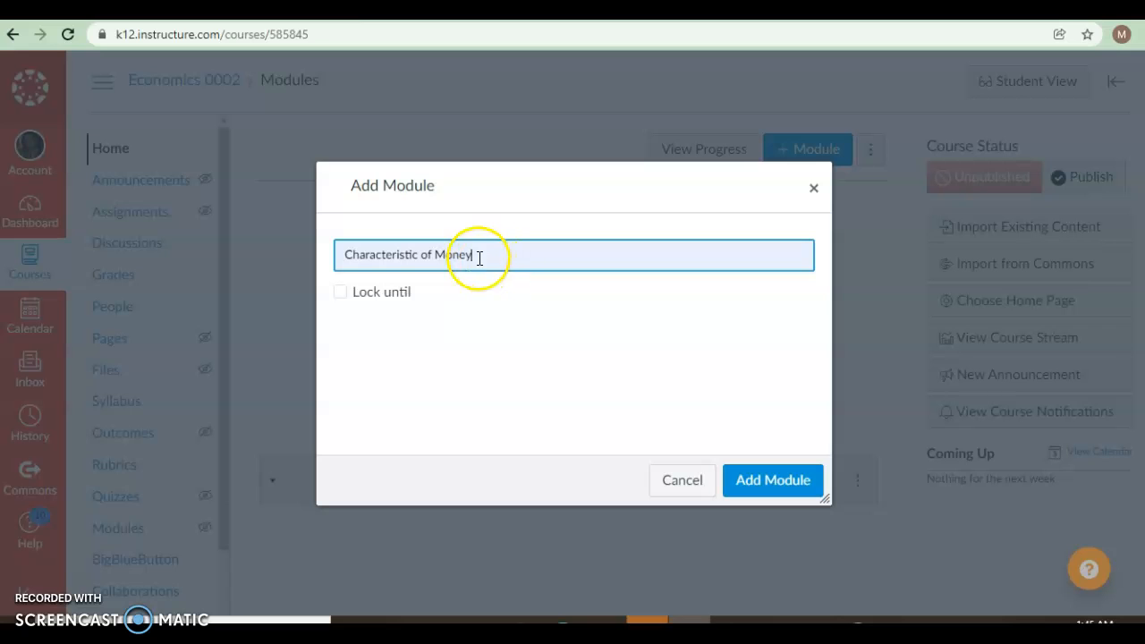
{"action": "left_click", "coordinate": [763, 490]}
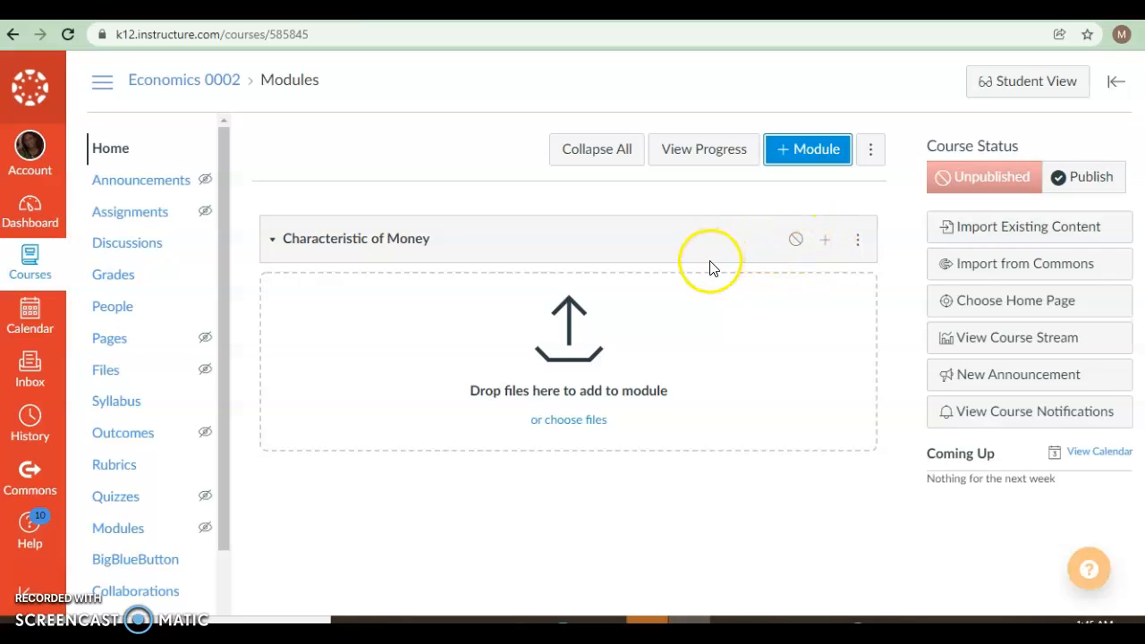
- Upload "Module 1 - Lecture Notes - Charac & Func of Money.pdf" from Downloads as a file item in the Characteristic of Money module
{"action": "left_click", "coordinate": [834, 238]}
{"action": "left_click", "coordinate": [827, 248]}
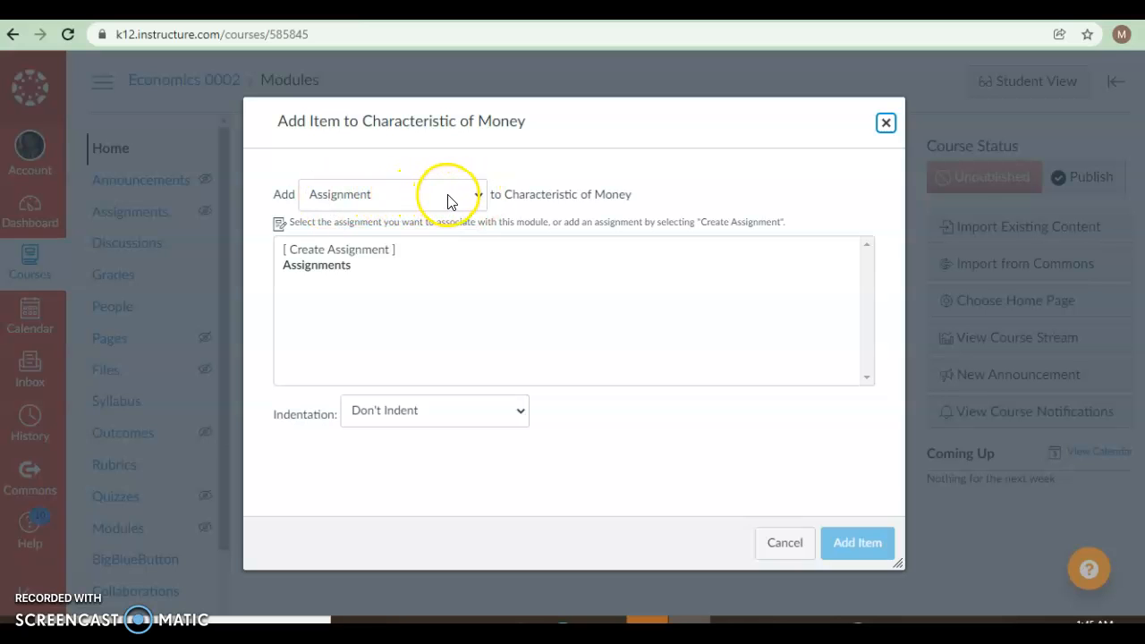
{"action": "left_click", "coordinate": [476, 199]}
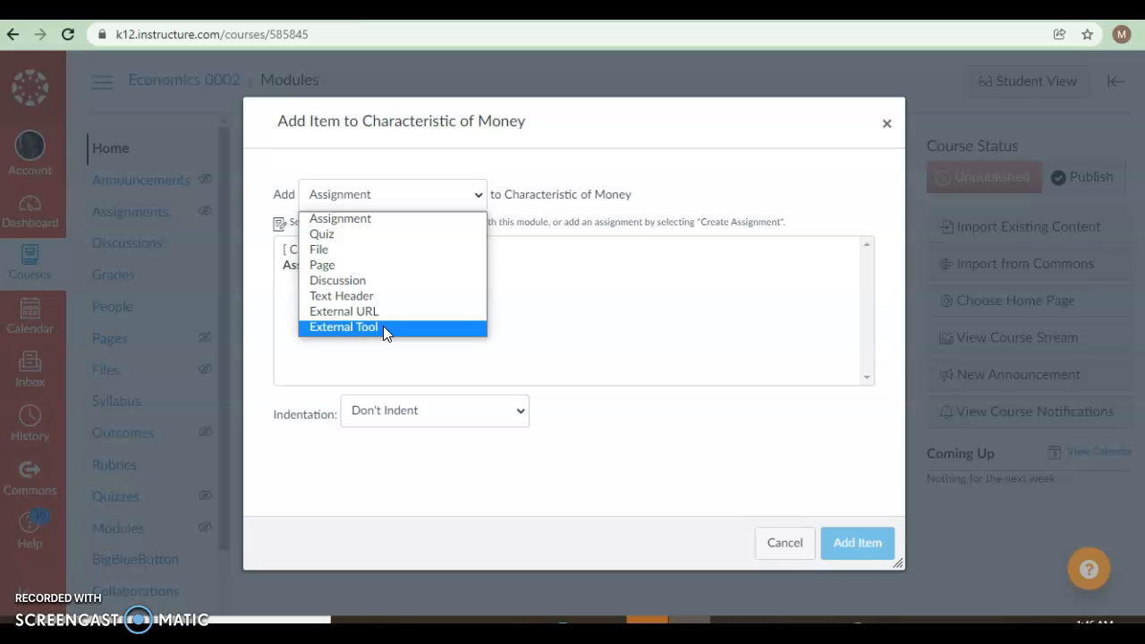
{"action": "left_click", "coordinate": [405, 252]}
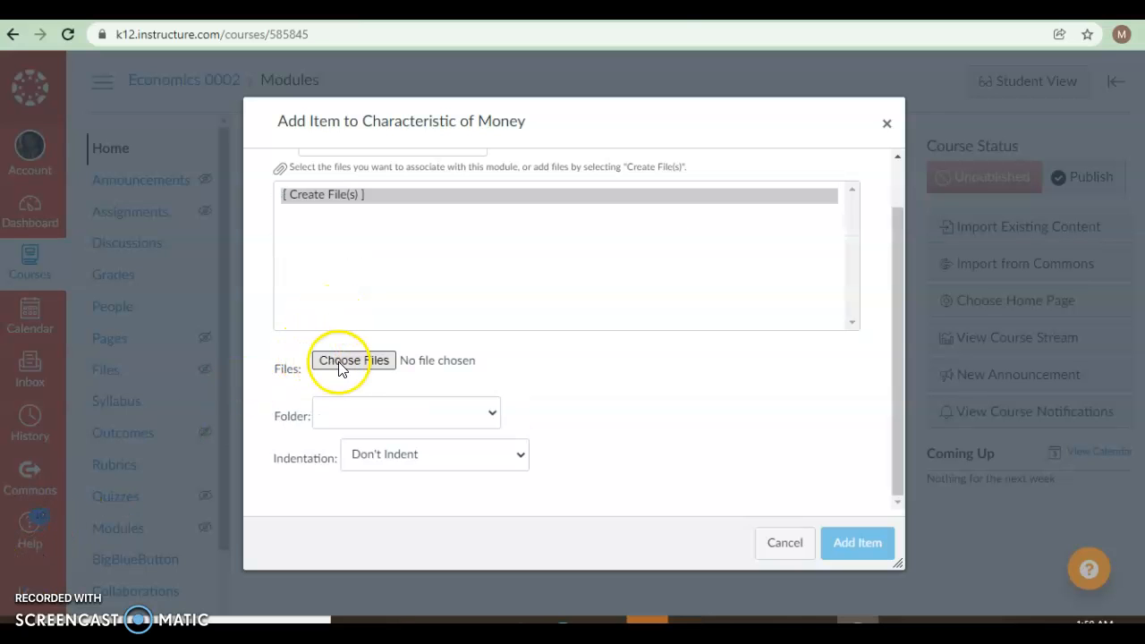
{"action": "left_click", "coordinate": [345, 365]}
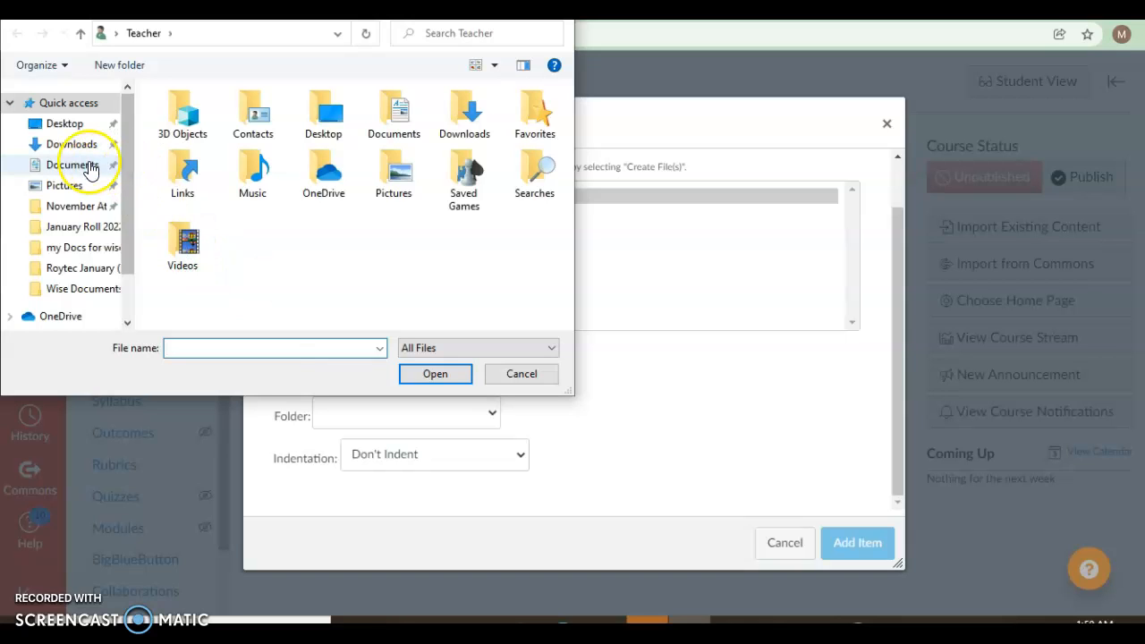
{"action": "left_click", "coordinate": [77, 147]}
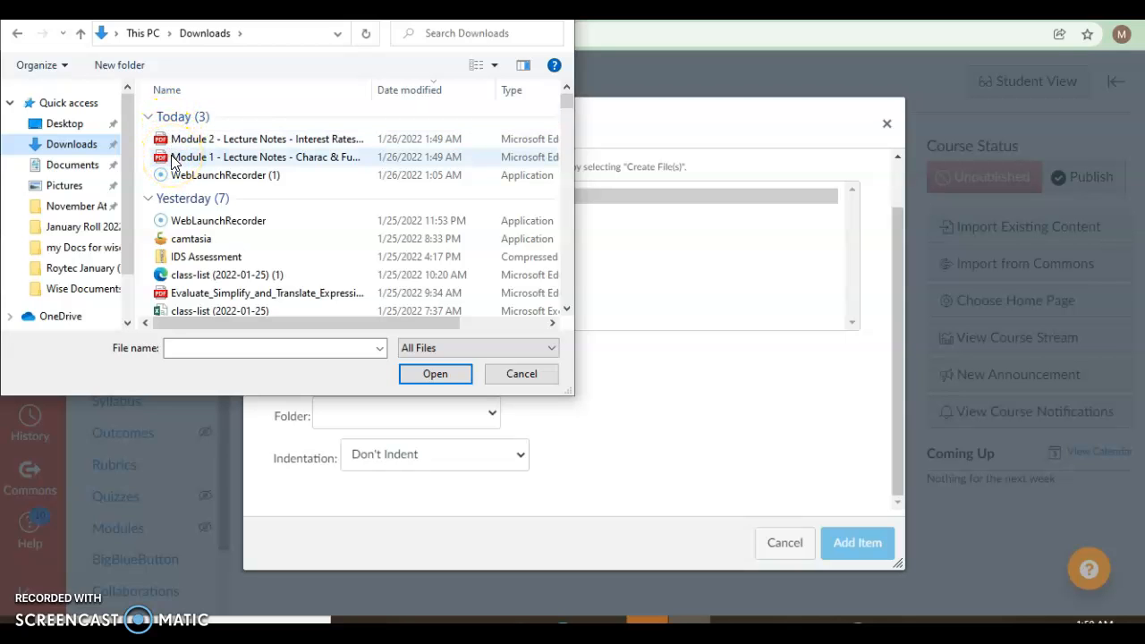
{"action": "double_click", "coordinate": [173, 159]}
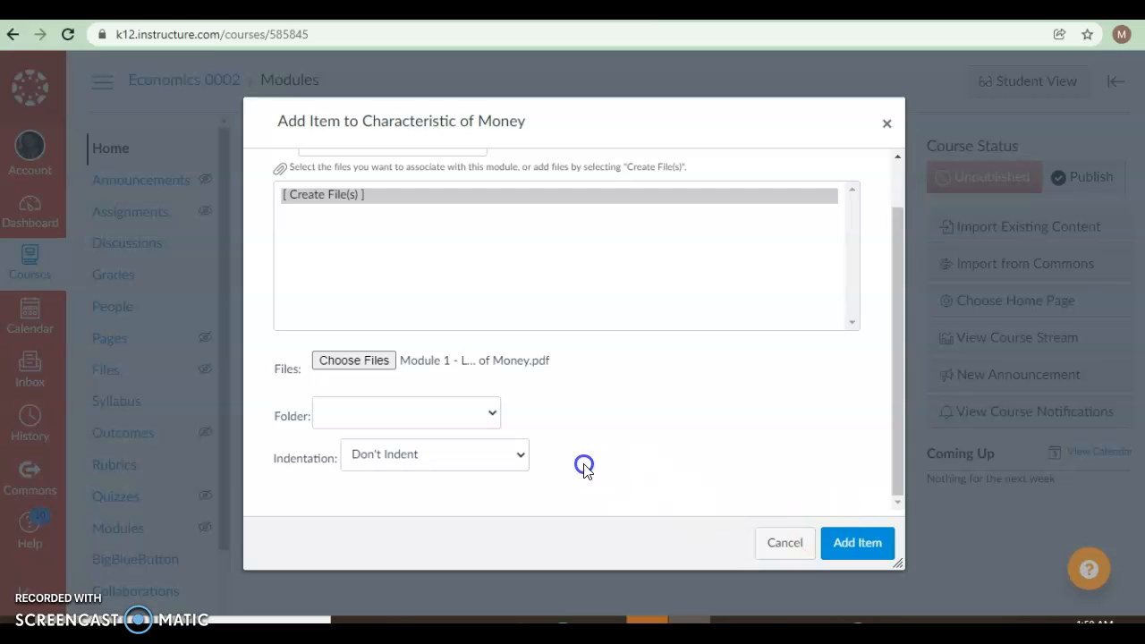
{"action": "left_click", "coordinate": [489, 416]}
{"action": "left_click", "coordinate": [431, 410]}
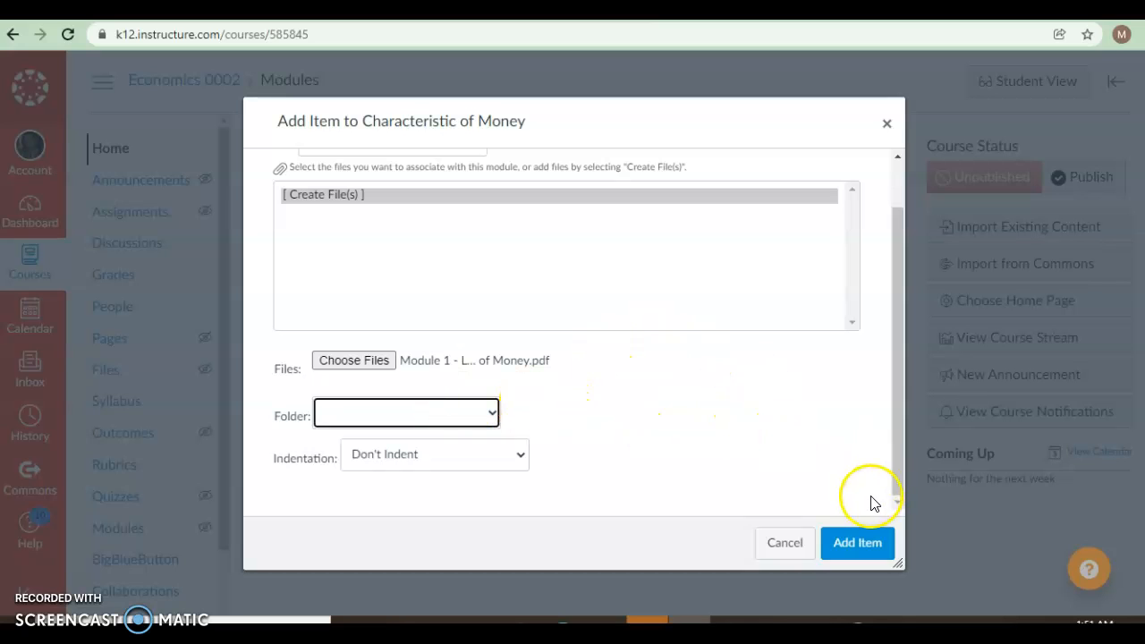
{"action": "left_click", "coordinate": [847, 546]}
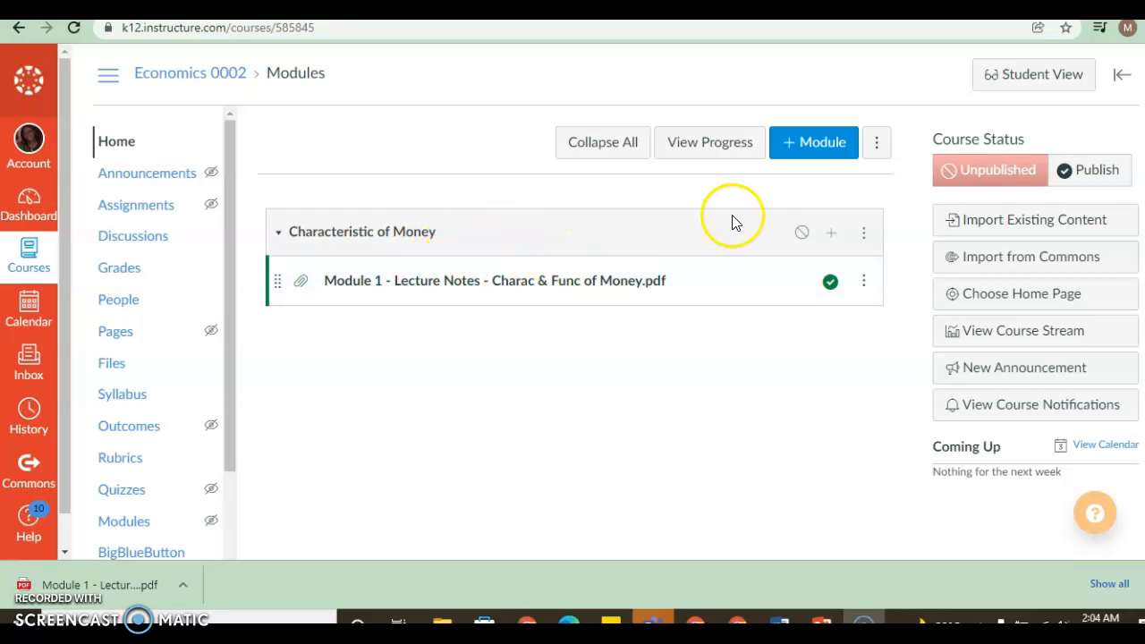
{"action": "left_click", "coordinate": [831, 238]}
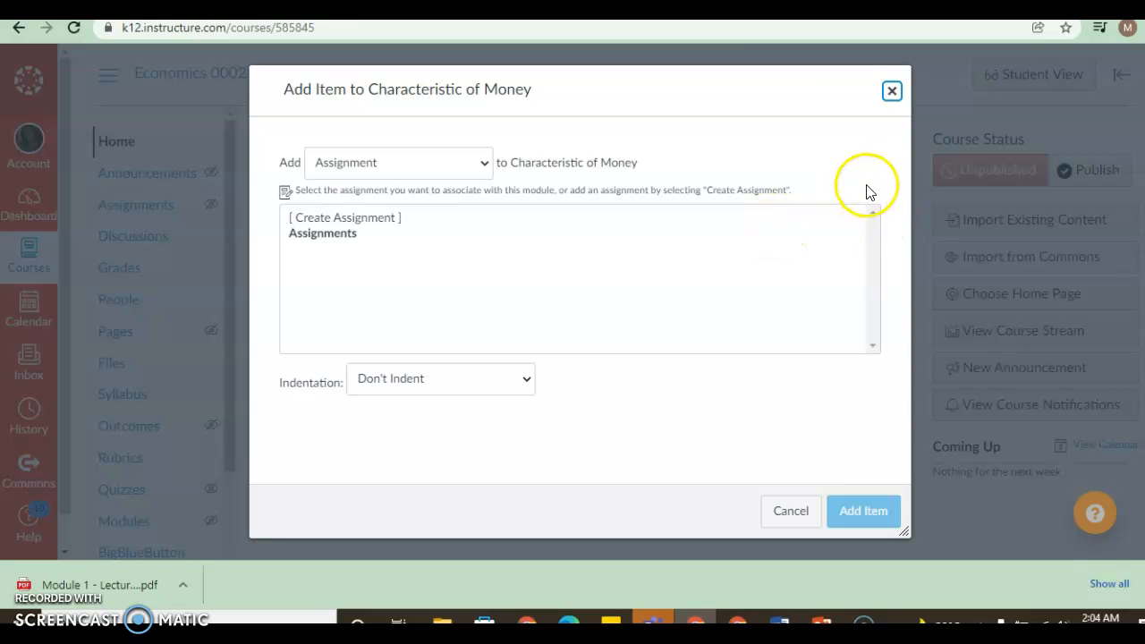
{"action": "left_click", "coordinate": [893, 93]}
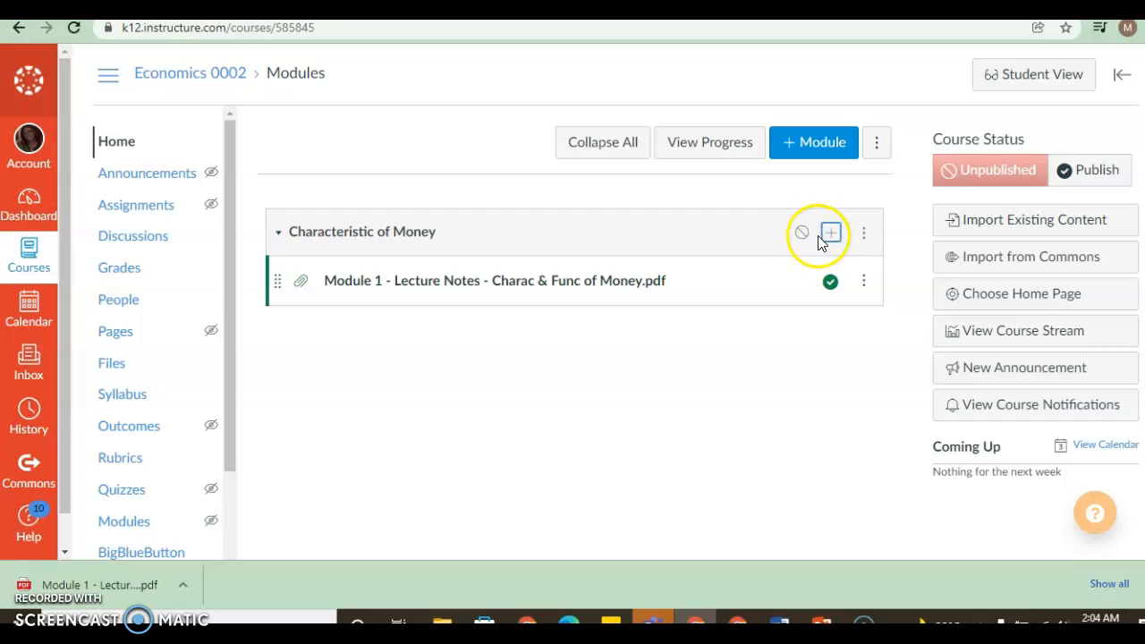
{"action": "left_click", "coordinate": [831, 236]}
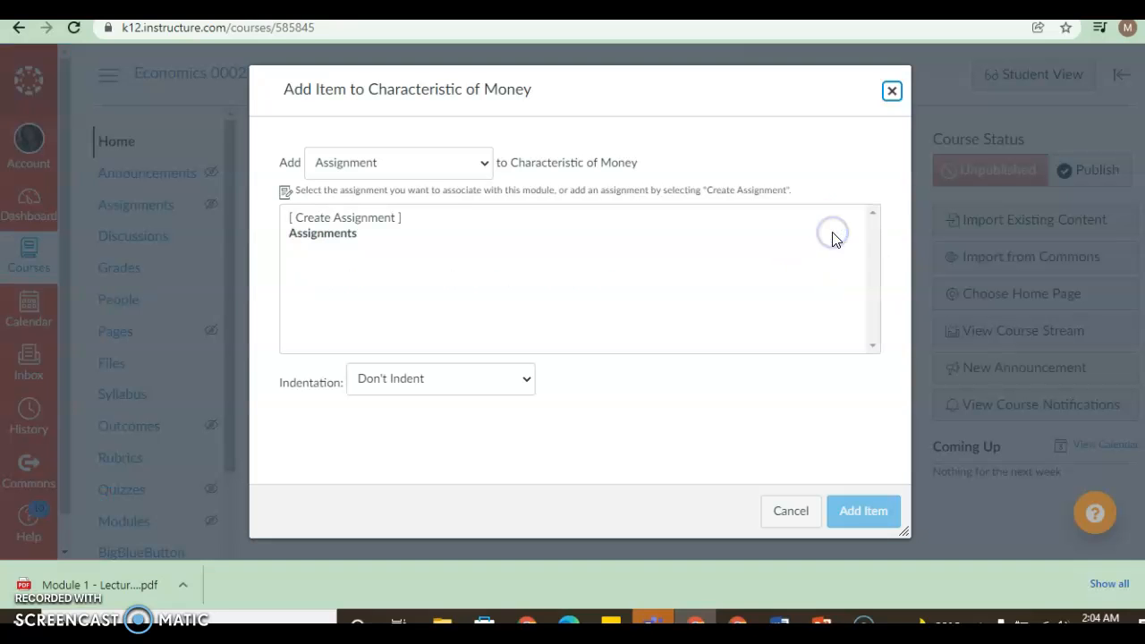
{"action": "left_click", "coordinate": [464, 169]}
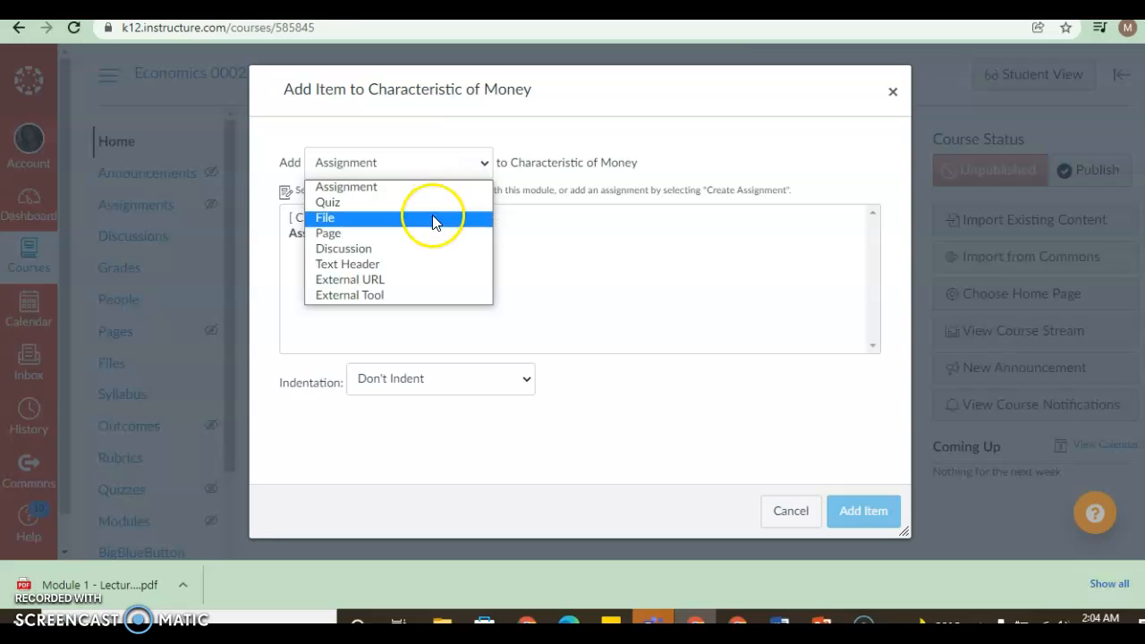
{"action": "left_click", "coordinate": [404, 280]}
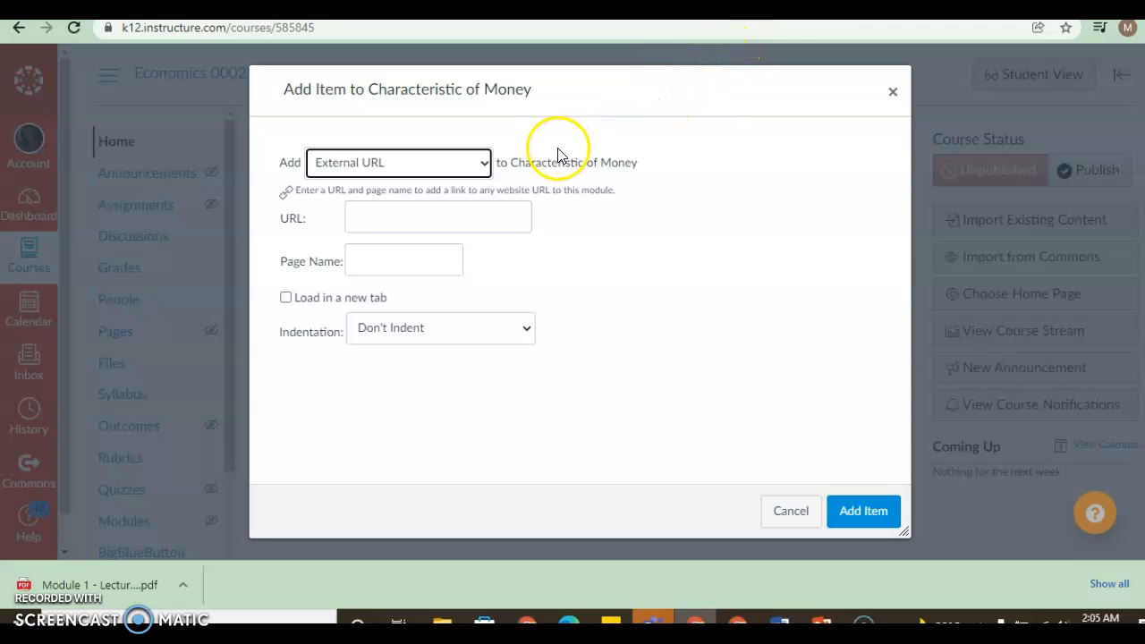
{"action": "right_click", "coordinate": [412, 222]}
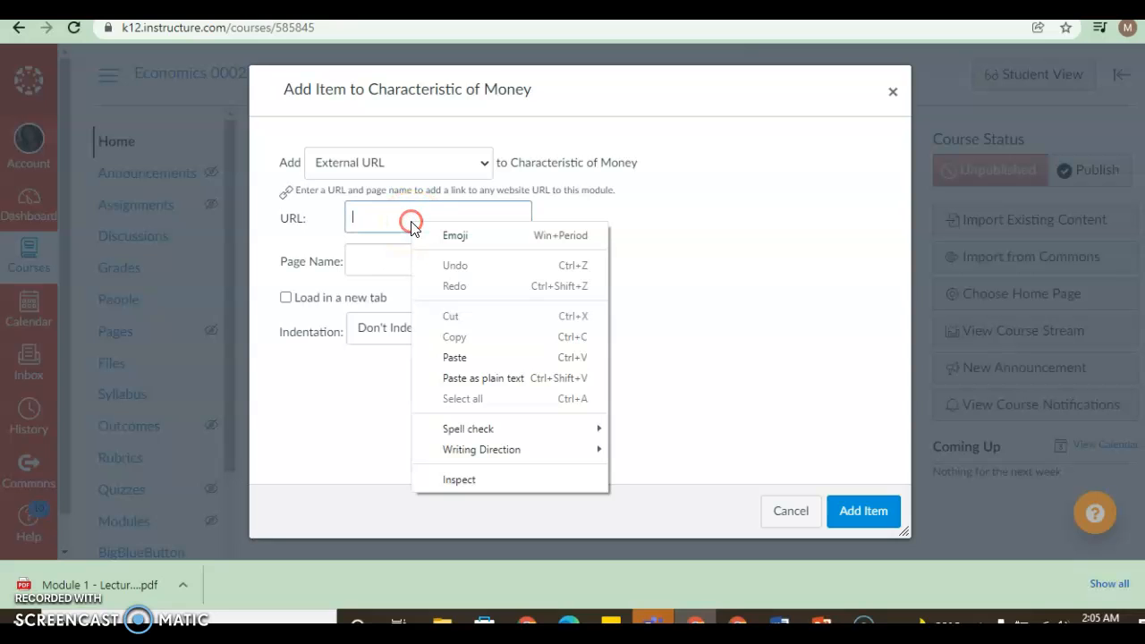
{"action": "left_click", "coordinate": [444, 356]}
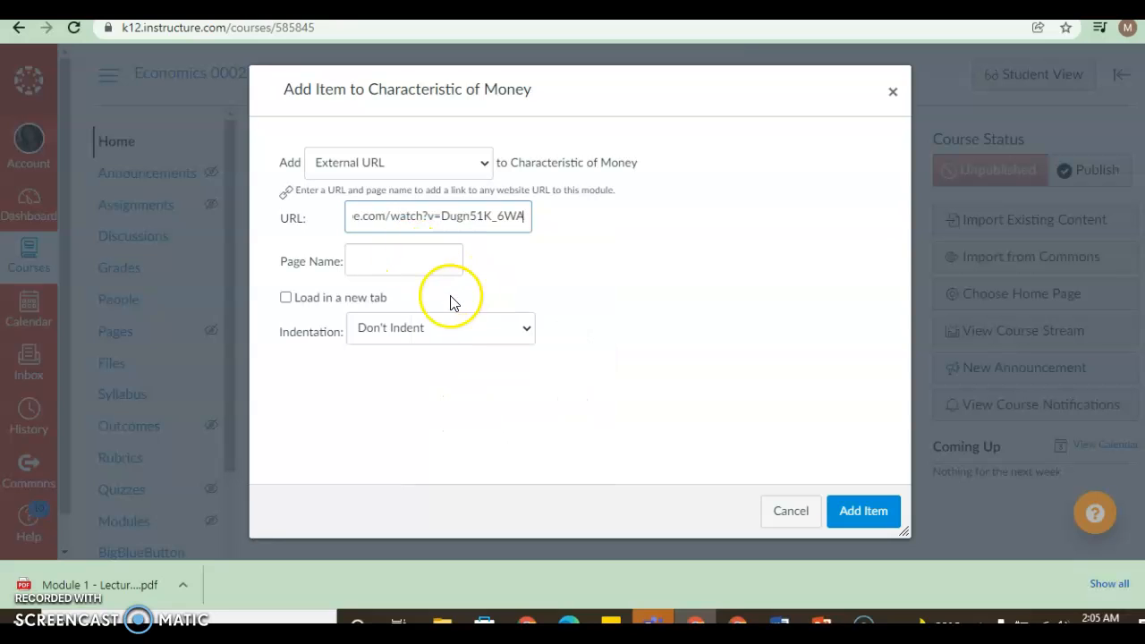
{"action": "left_click", "coordinate": [374, 258]}
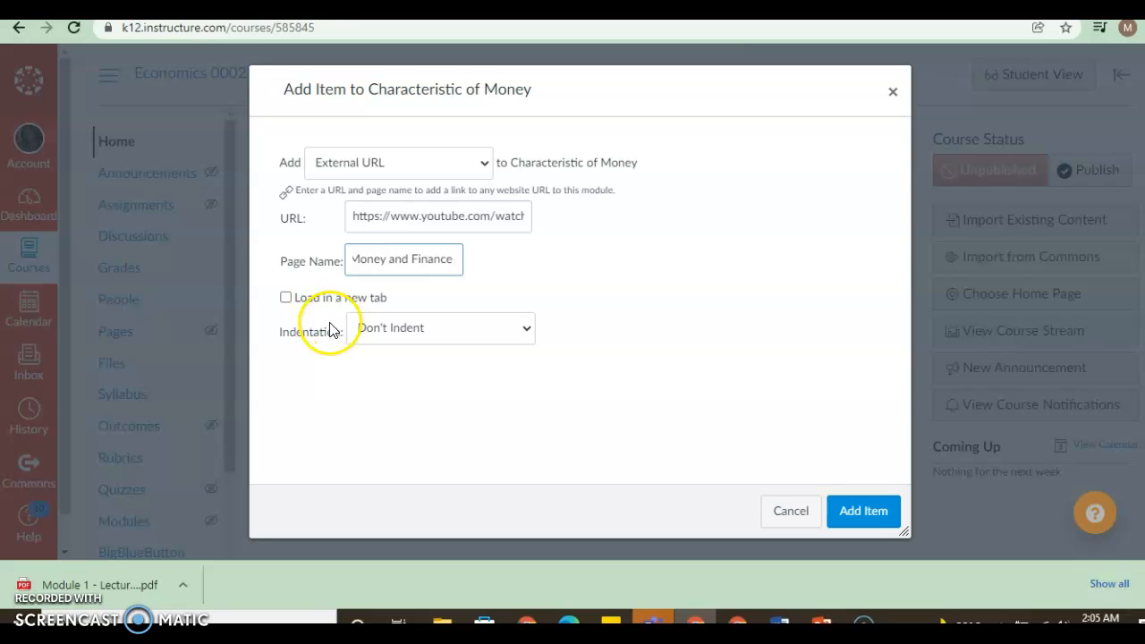
{"action": "left_click", "coordinate": [847, 517]}
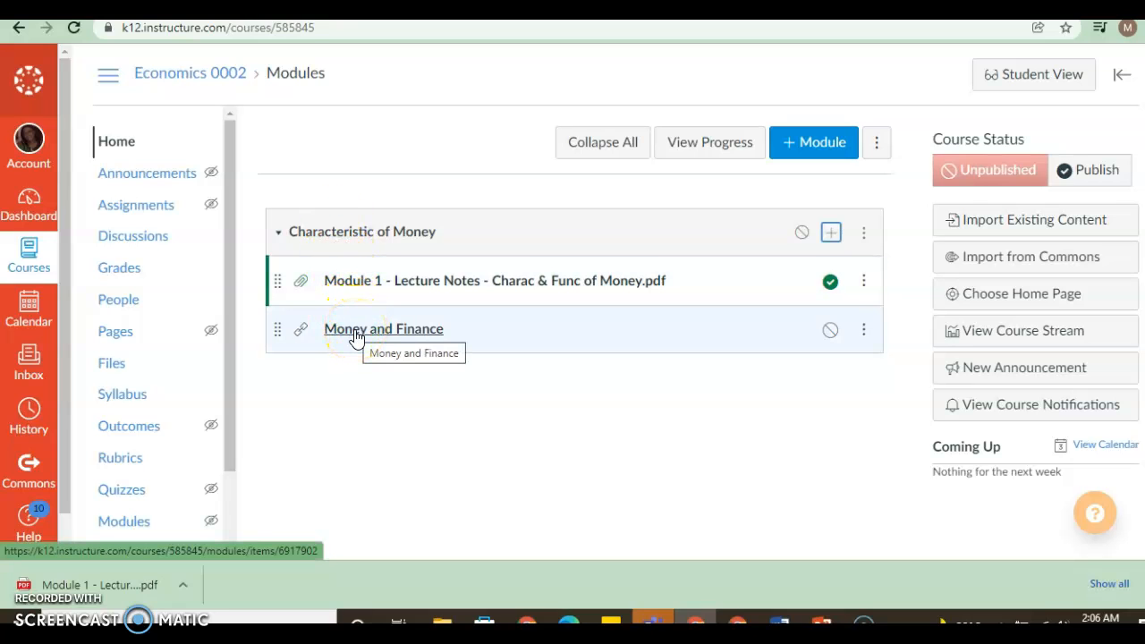
{"action": "left_click", "coordinate": [831, 234]}
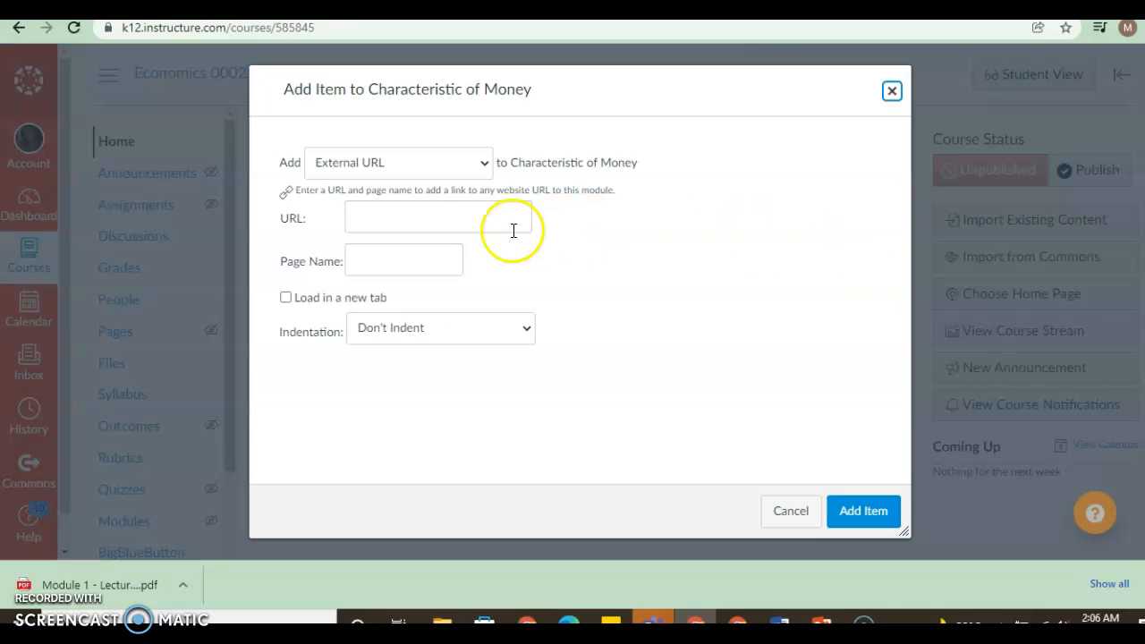
{"action": "left_click", "coordinate": [424, 169]}
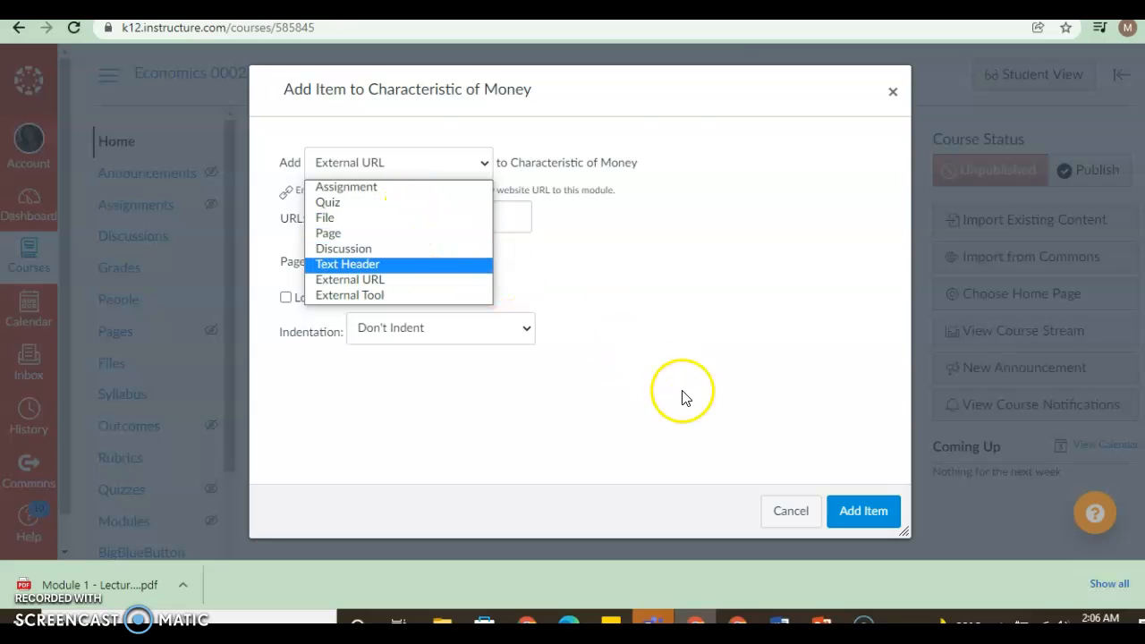
{"action": "left_click", "coordinate": [787, 516]}
{"action": "left_click", "coordinate": [787, 517]}
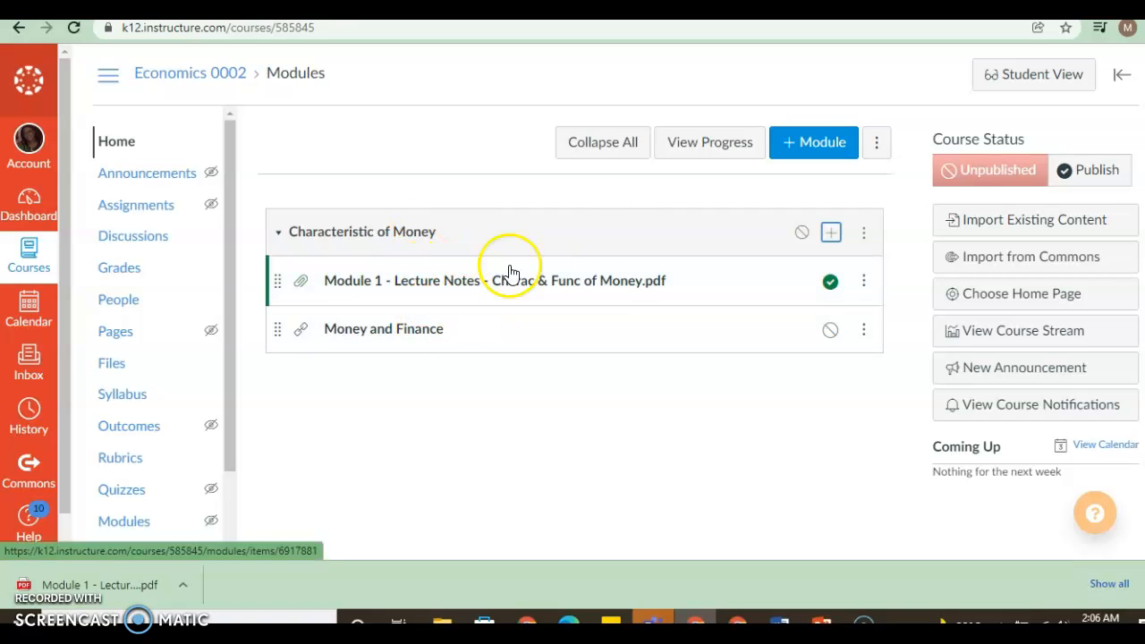
- Add a second module named "Interest Rates" to the course
{"action": "left_click", "coordinate": [794, 152]}
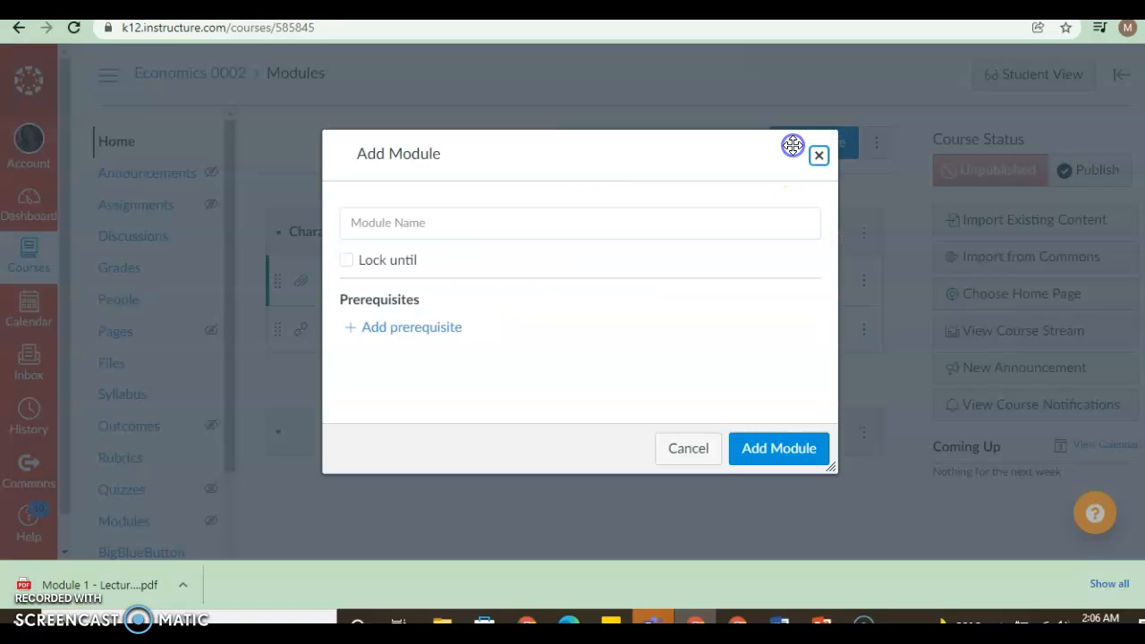
{"action": "left_click", "coordinate": [531, 235]}
{"action": "left_click", "coordinate": [503, 230]}
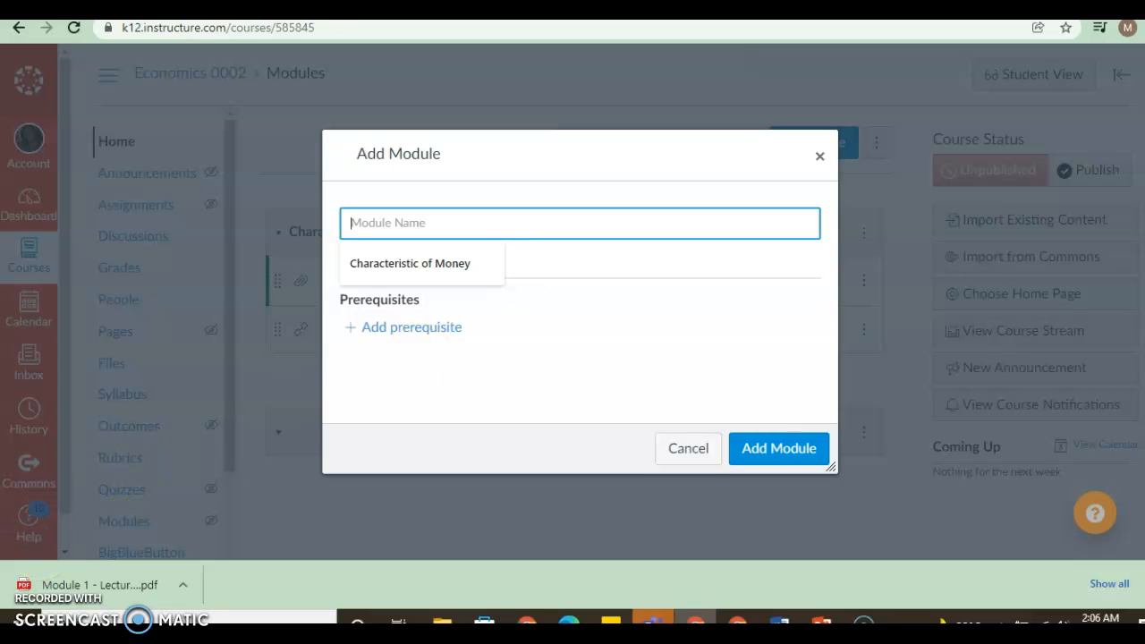
{"action": "left_click", "coordinate": [408, 225]}
{"action": "type", "text": "Interest Rates"}
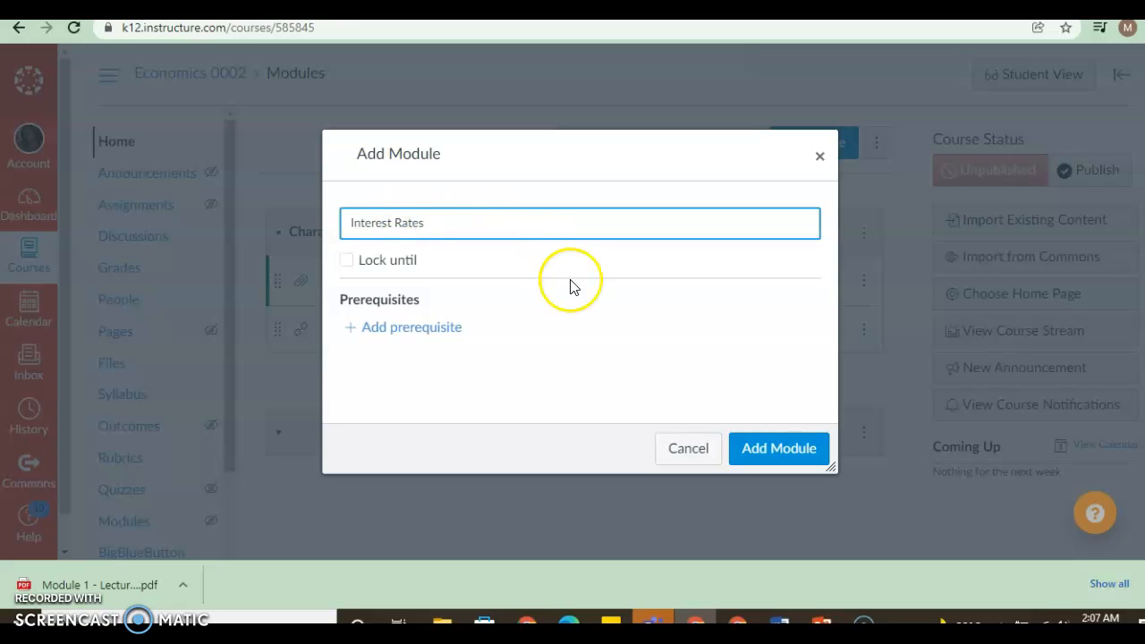
{"action": "left_click", "coordinate": [757, 452]}
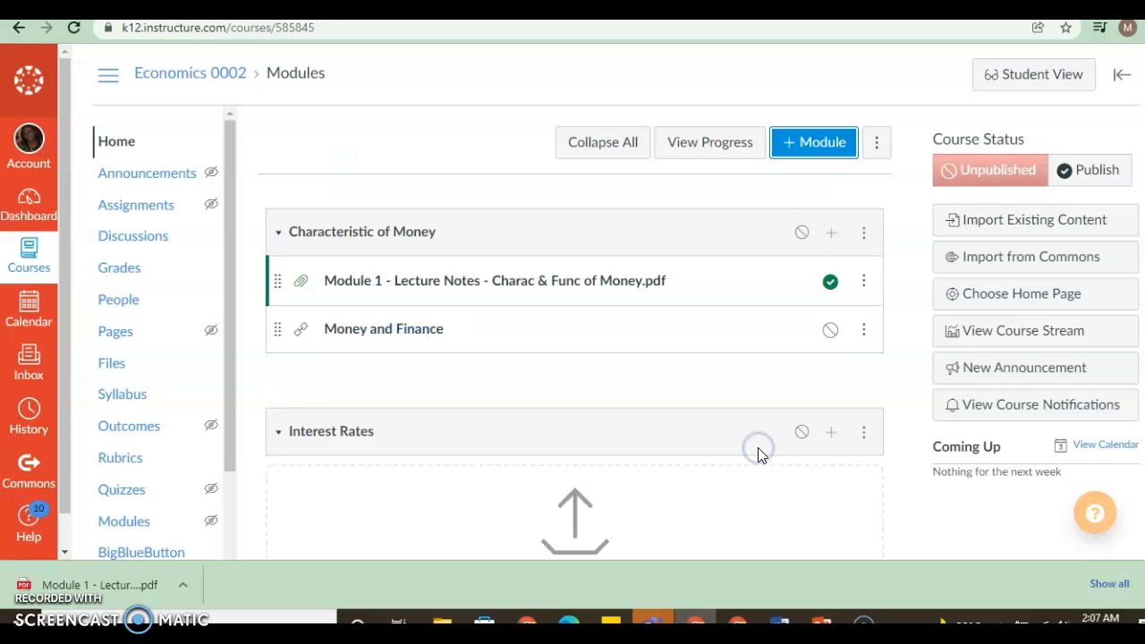
{"action": "scroll", "coordinate": [489, 116], "scroll_direction": "down", "scroll_amount": 2}
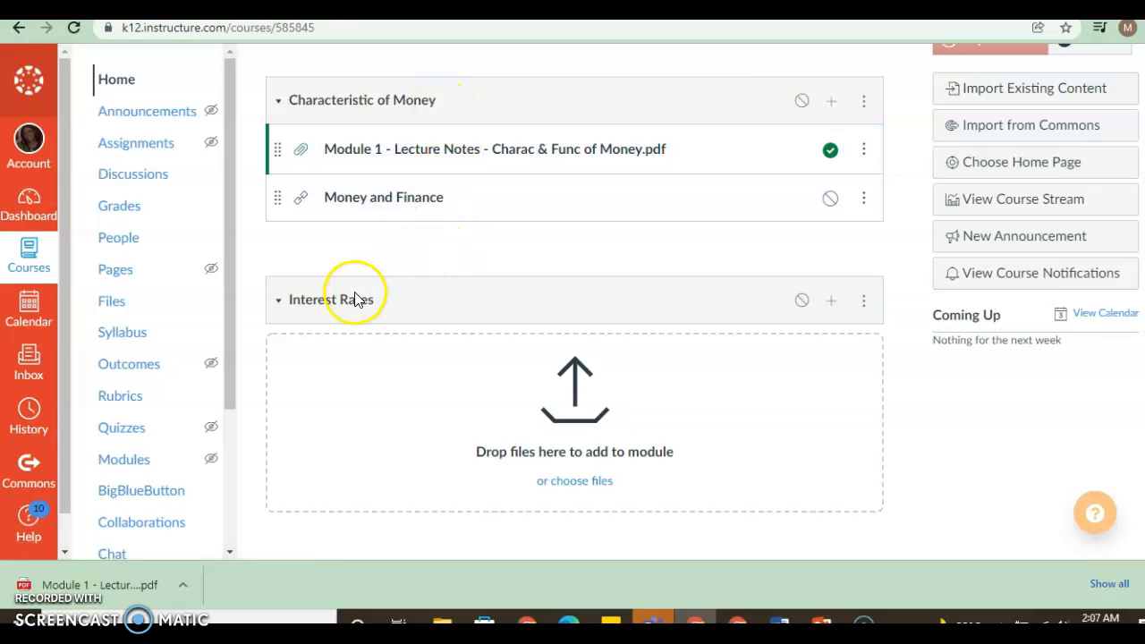
{"action": "left_click", "coordinate": [831, 103]}
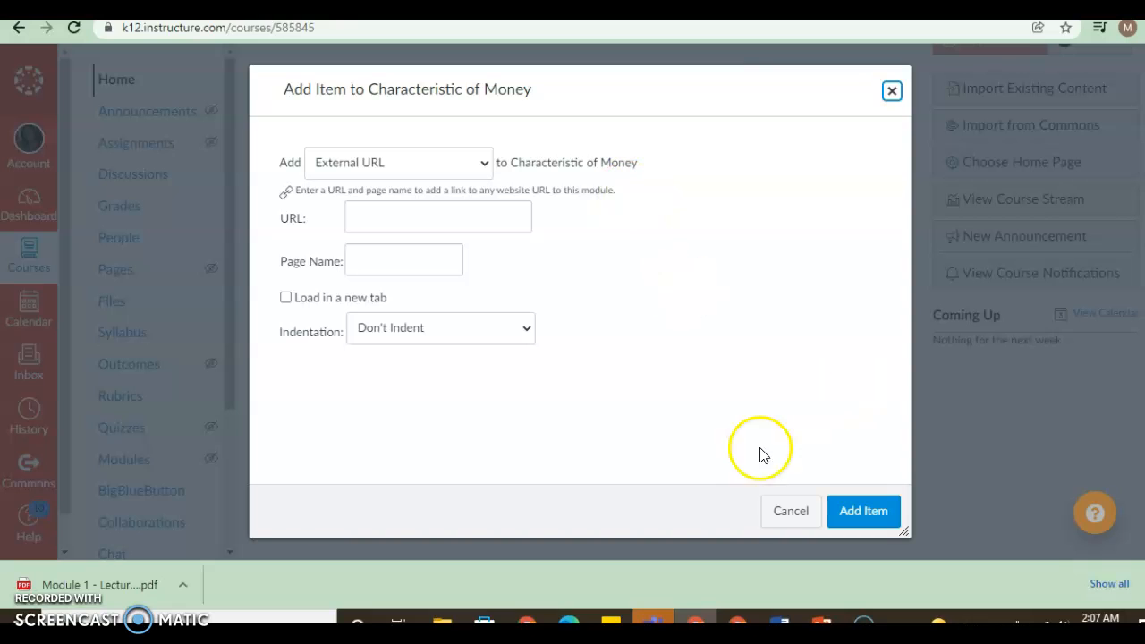
{"action": "left_click", "coordinate": [774, 511]}
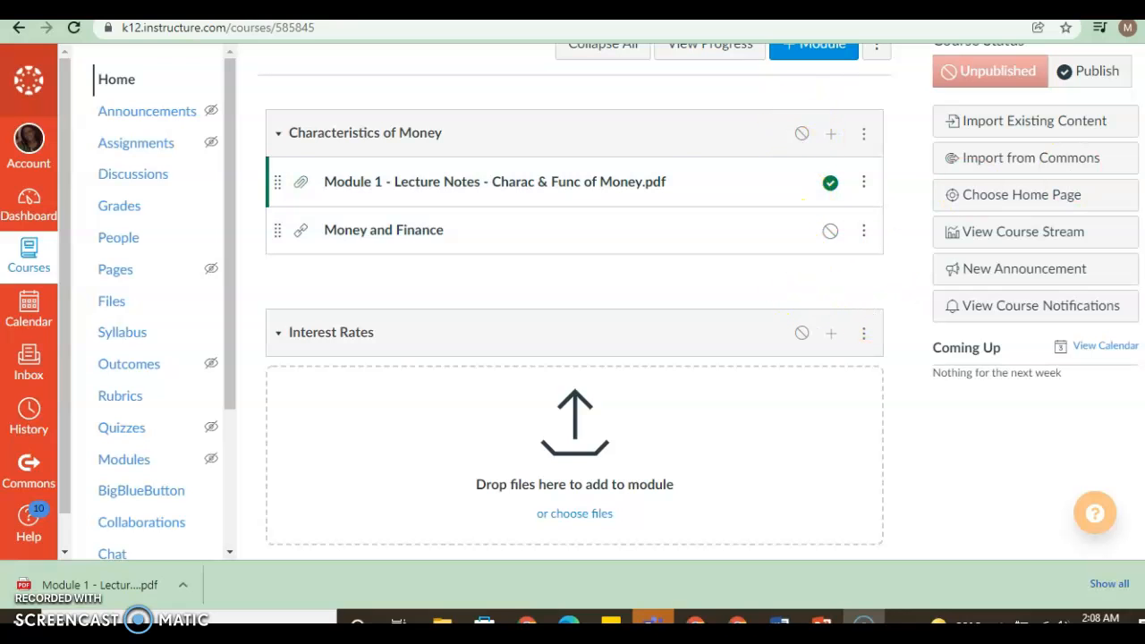
- Publish the Economics 0002 course and return to the dashboard
{"action": "scroll", "coordinate": [750, 237], "scroll_direction": "up", "scroll_amount": 1}
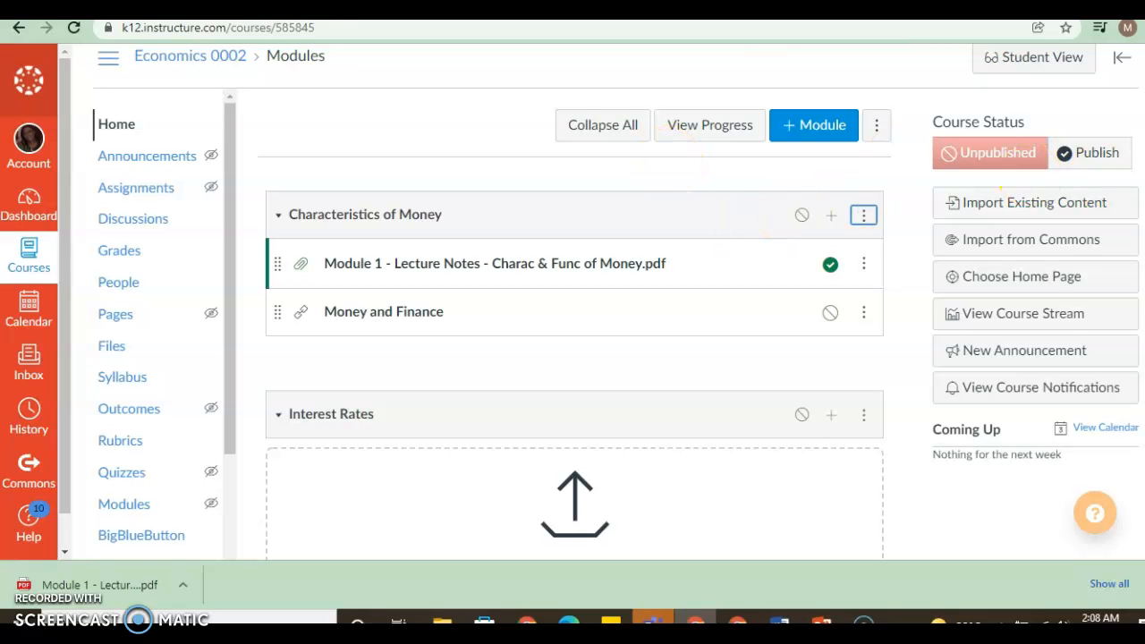
{"action": "scroll", "coordinate": [615, 300], "scroll_direction": "down", "scroll_amount": 1}
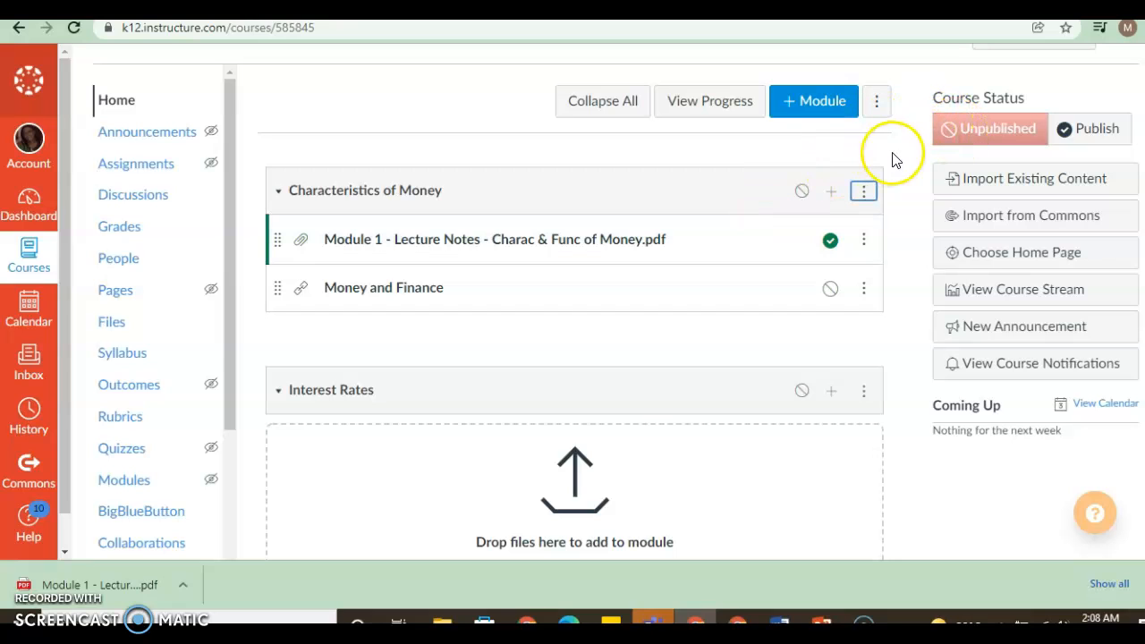
{"action": "left_click", "coordinate": [1091, 131]}
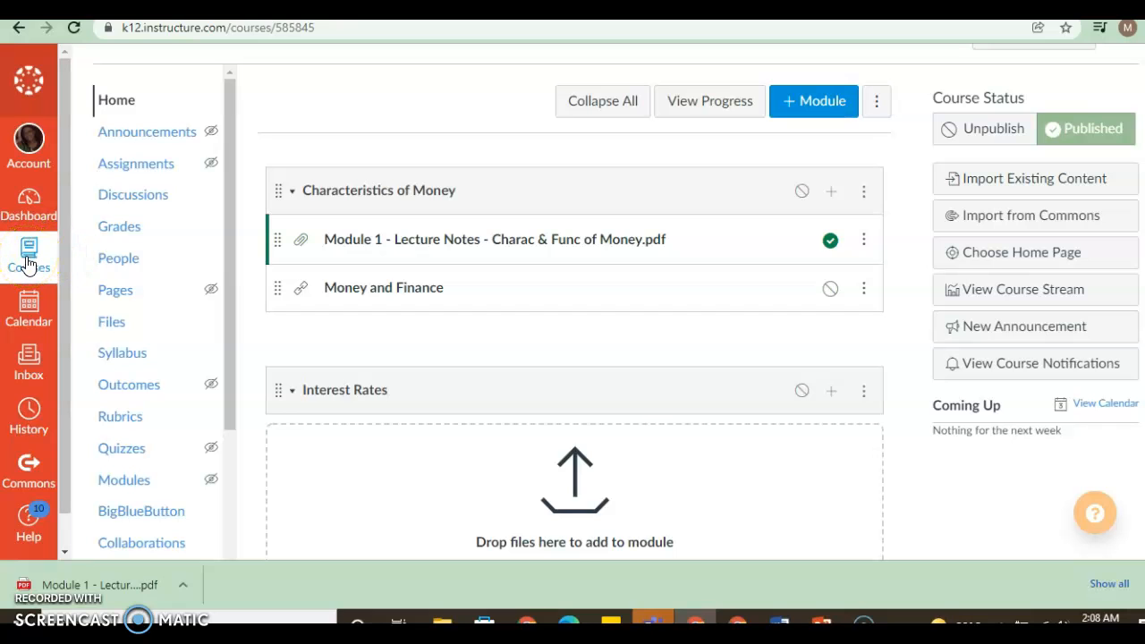
{"action": "left_click", "coordinate": [29, 199]}
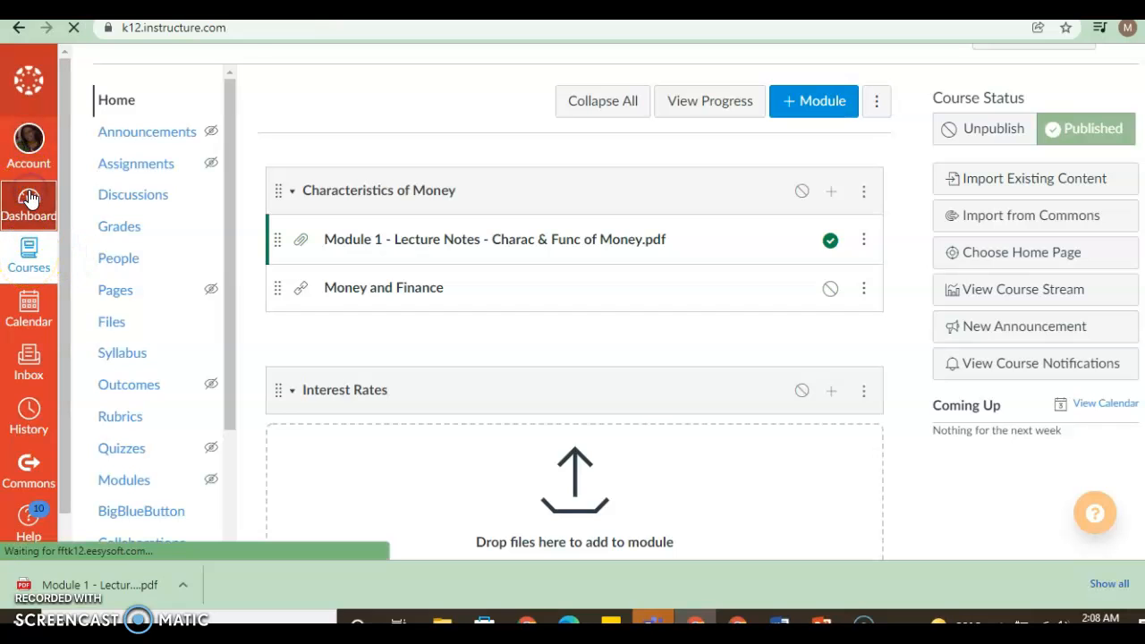